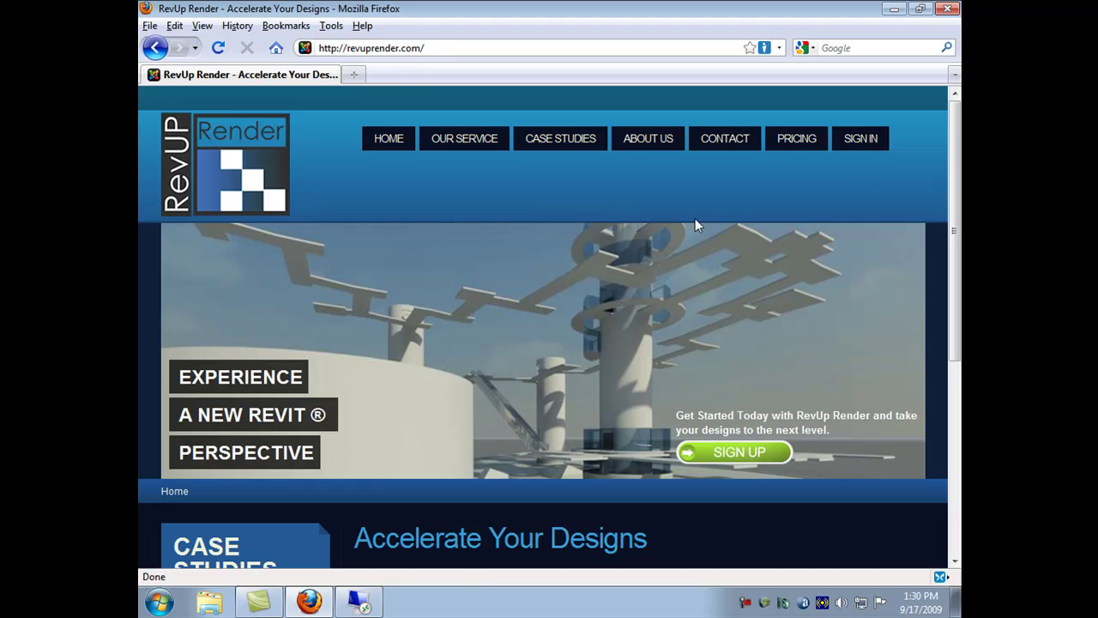
Step: Open the Register user form and scroll through its fields and terms of service, then back up
{"action": "left_click", "coordinate": [725, 453]}
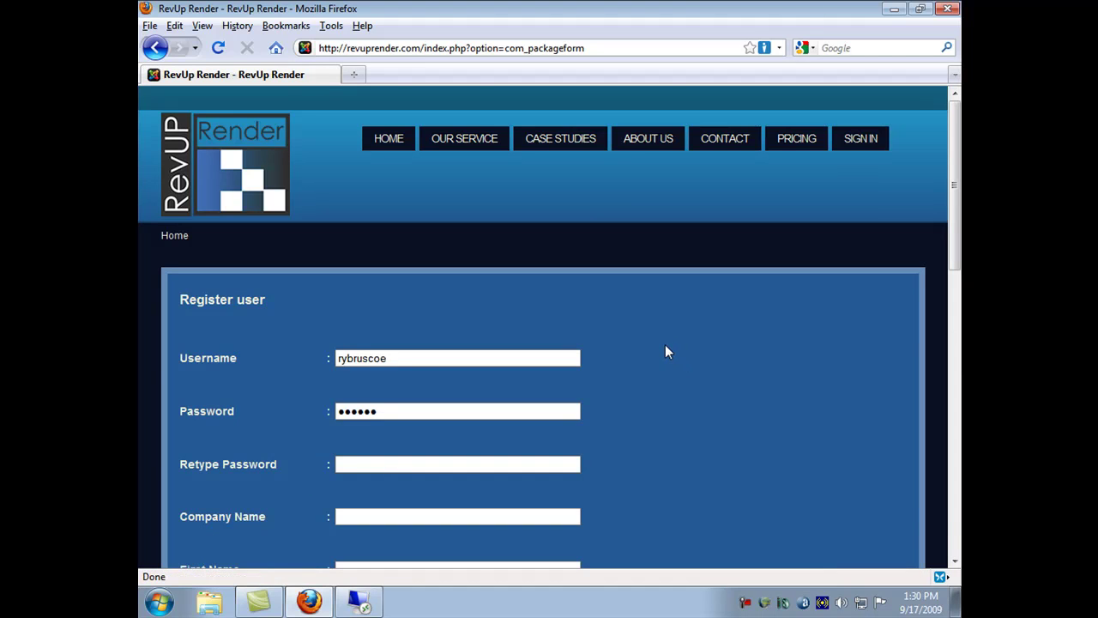
{"action": "scroll", "coordinate": [667, 352], "scroll_direction": "down", "scroll_amount": 3}
{"action": "scroll", "coordinate": [668, 352], "scroll_direction": "down", "scroll_amount": 3}
{"action": "scroll", "coordinate": [668, 352], "scroll_direction": "down", "scroll_amount": 4}
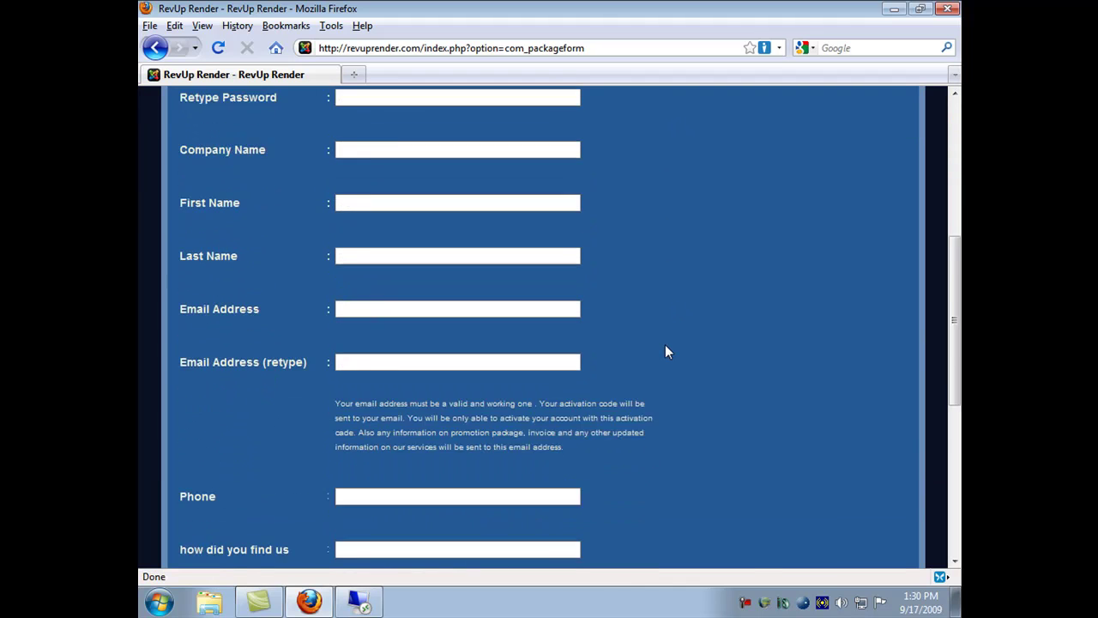
{"action": "scroll", "coordinate": [665, 344], "scroll_direction": "down", "scroll_amount": 4}
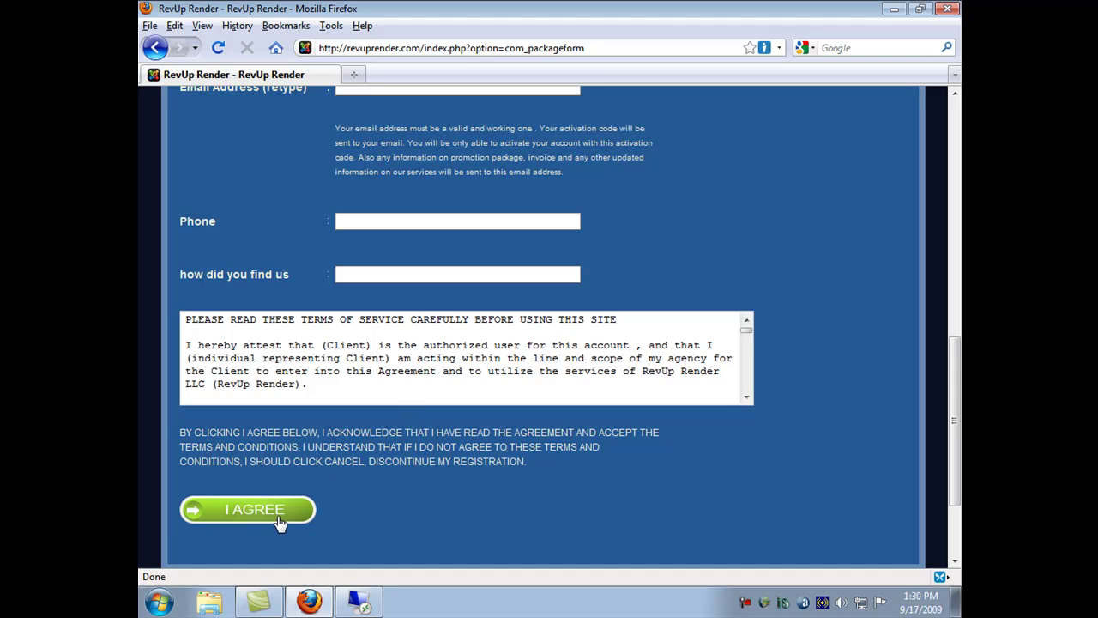
{"action": "scroll", "coordinate": [665, 442], "scroll_direction": "up", "scroll_amount": 15}
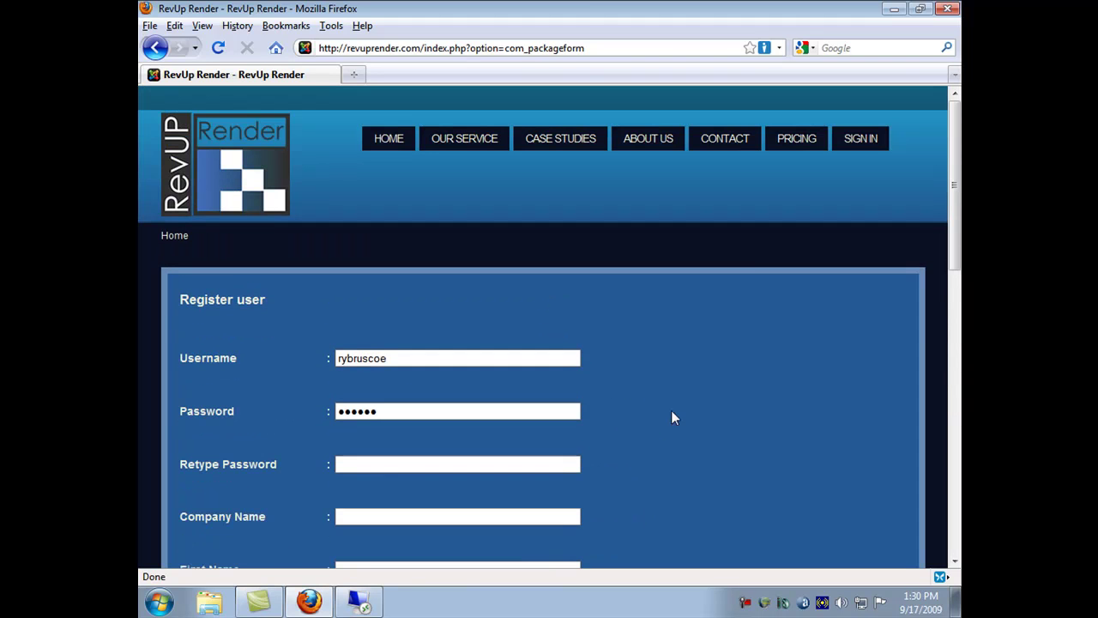
Step: Sign in with the saved credentials to reach My Packages showing Super RevUp Package with 8 hours
{"action": "left_click", "coordinate": [862, 139]}
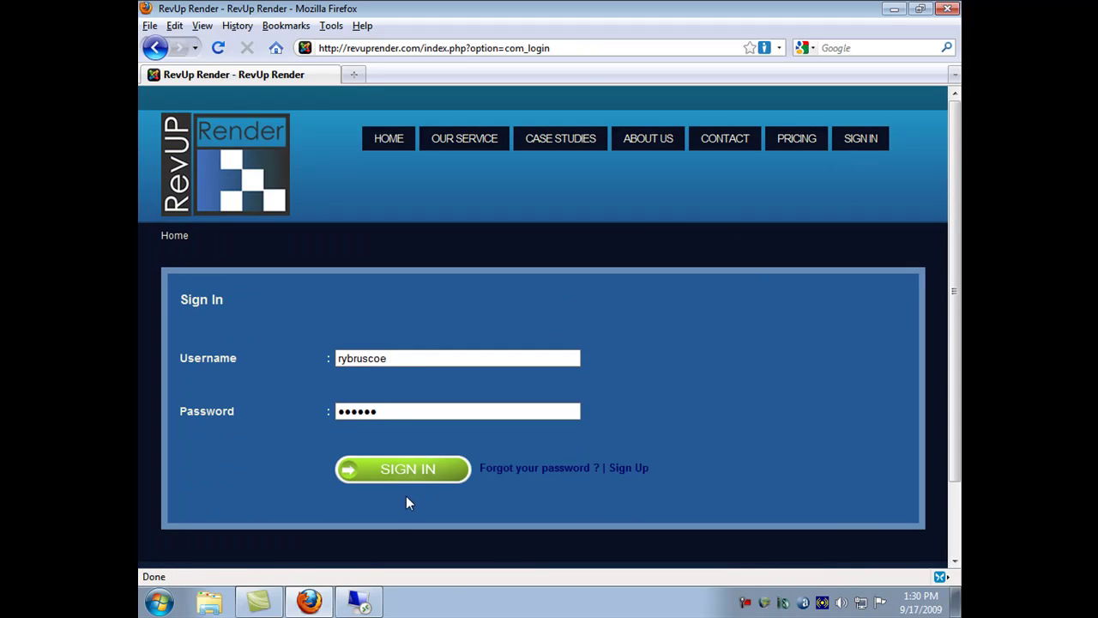
{"action": "left_click", "coordinate": [412, 471]}
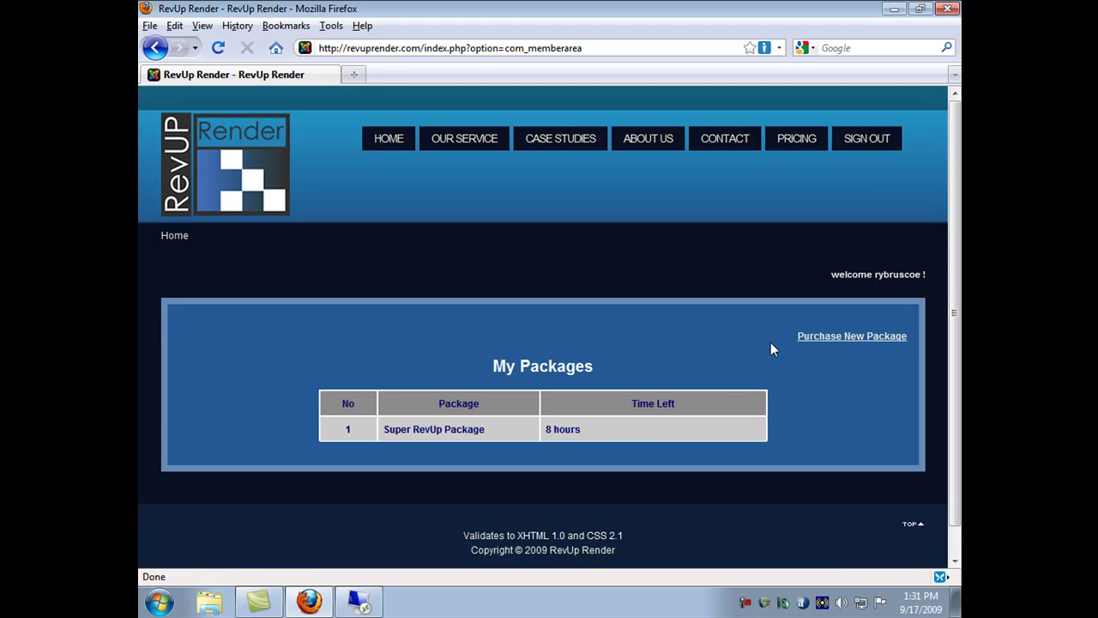
Step: Browse the Basic ($690), Deluxe ($1,280) and Super RevUp ($2,630) package offers
{"action": "left_click", "coordinate": [798, 340]}
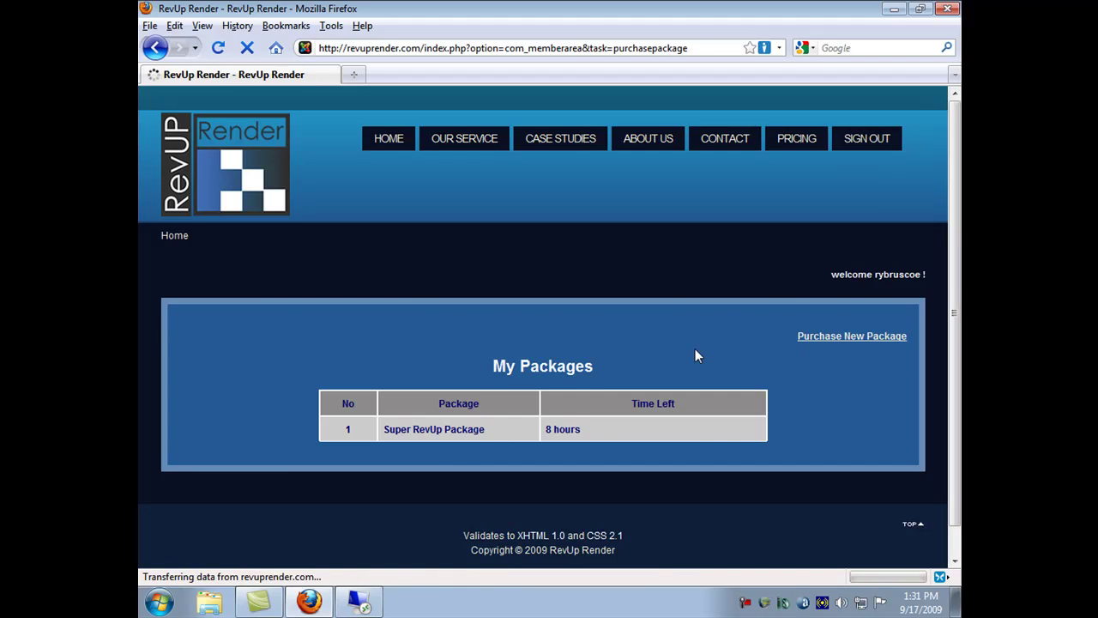
{"action": "scroll", "coordinate": [586, 346], "scroll_direction": "down", "scroll_amount": 2}
{"action": "scroll", "coordinate": [584, 345], "scroll_direction": "down", "scroll_amount": 1}
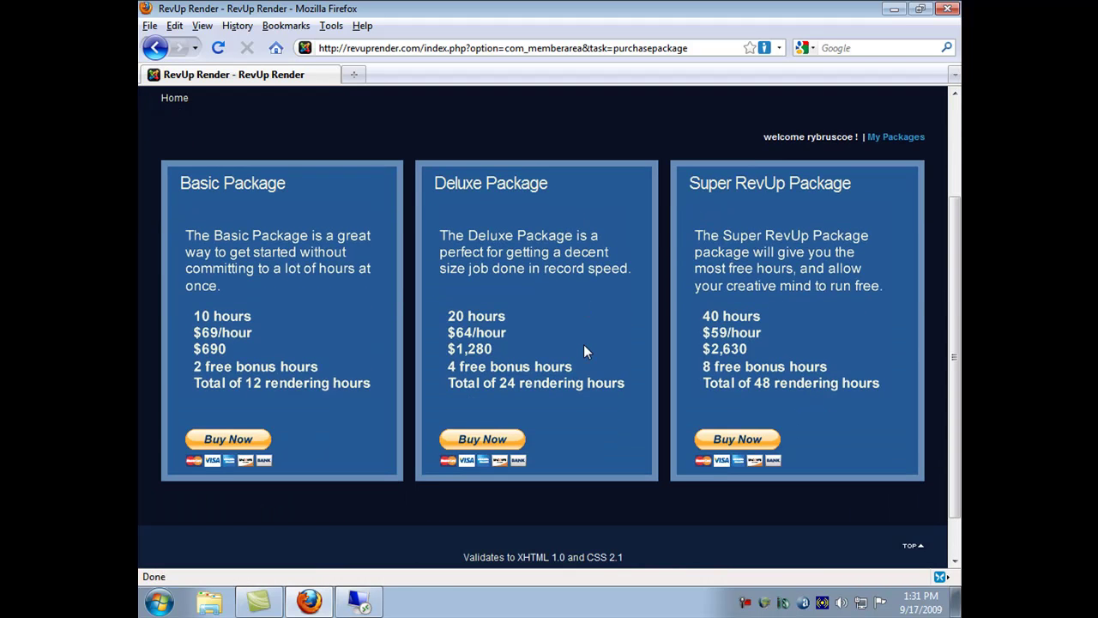
{"action": "scroll", "coordinate": [585, 346], "scroll_direction": "down", "scroll_amount": 1}
{"action": "scroll", "coordinate": [583, 346], "scroll_direction": "up", "scroll_amount": 3}
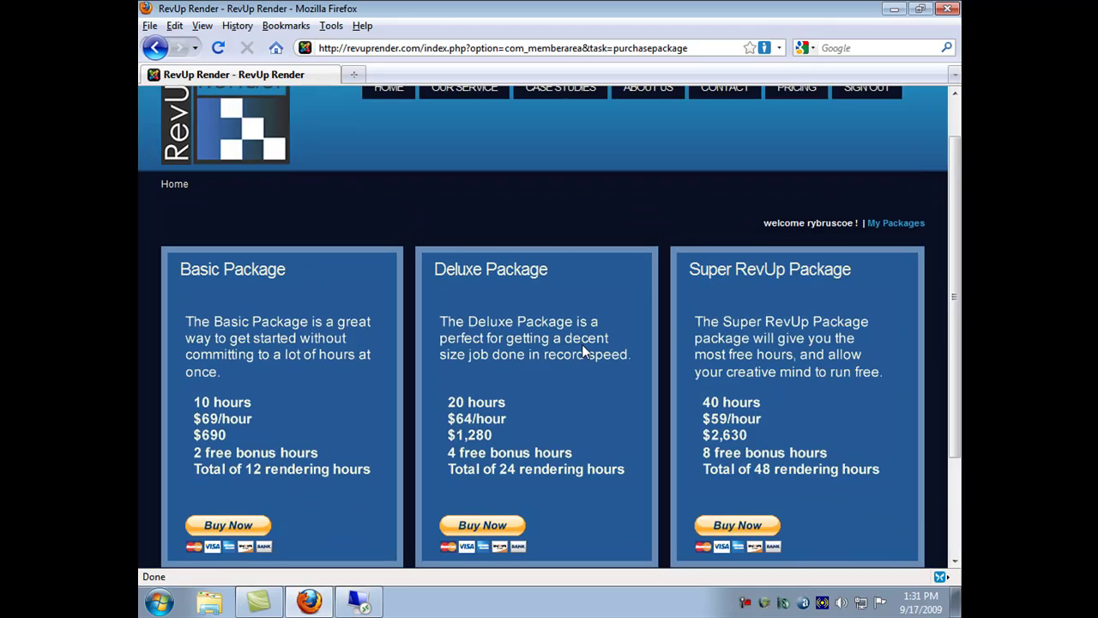
{"action": "scroll", "coordinate": [582, 346], "scroll_direction": "down", "scroll_amount": 1}
{"action": "scroll", "coordinate": [582, 351], "scroll_direction": "down", "scroll_amount": 1}
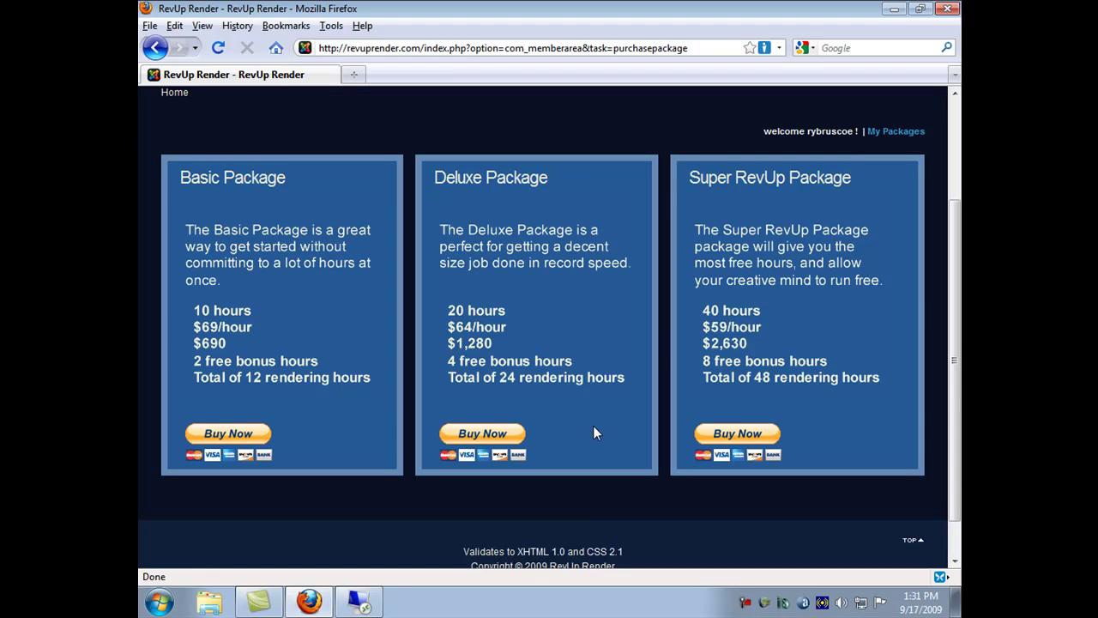
{"action": "scroll", "coordinate": [593, 426], "scroll_direction": "up", "scroll_amount": 3}
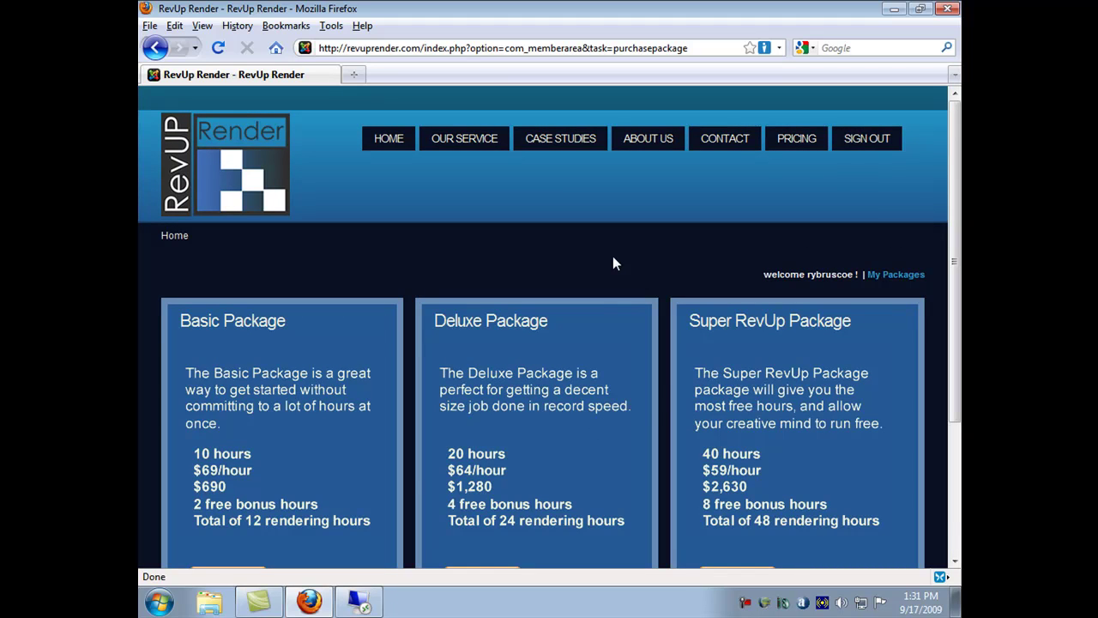
Step: Connect to 192.168.1.4 through Remote Desktop, logging in with the account password
{"action": "left_click", "coordinate": [358, 601]}
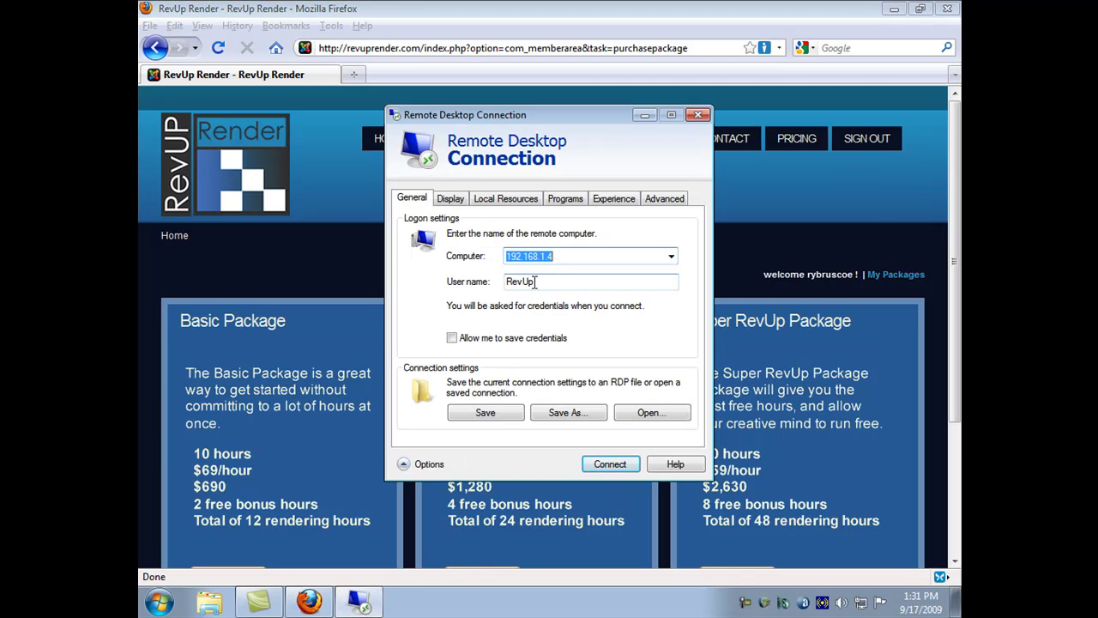
{"action": "left_click", "coordinate": [610, 463]}
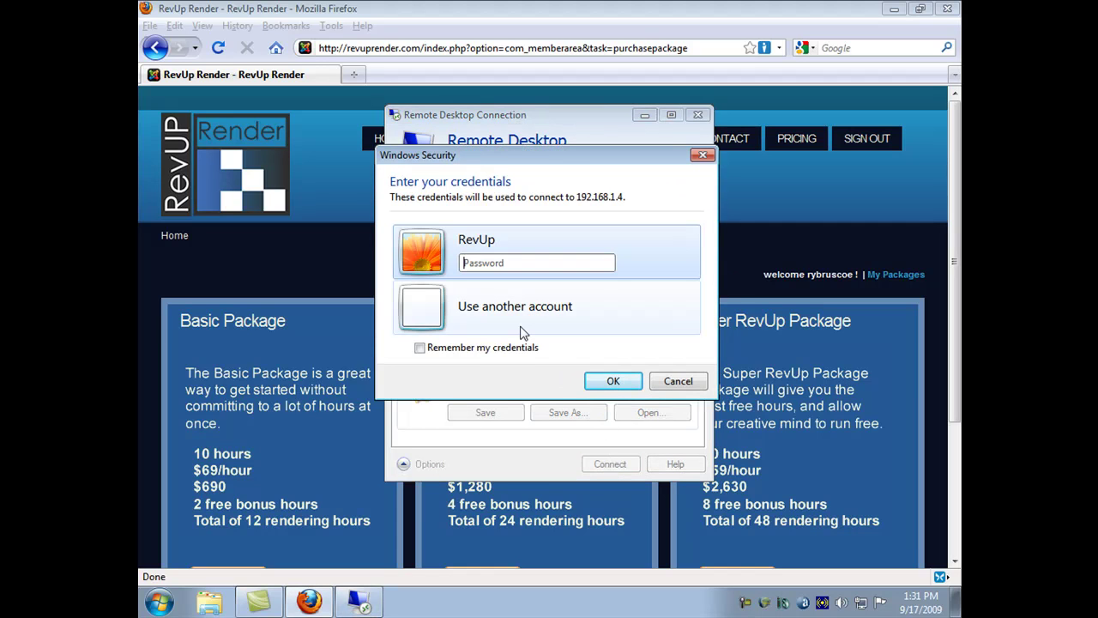
{"action": "type", "text": "•••••••••••"}
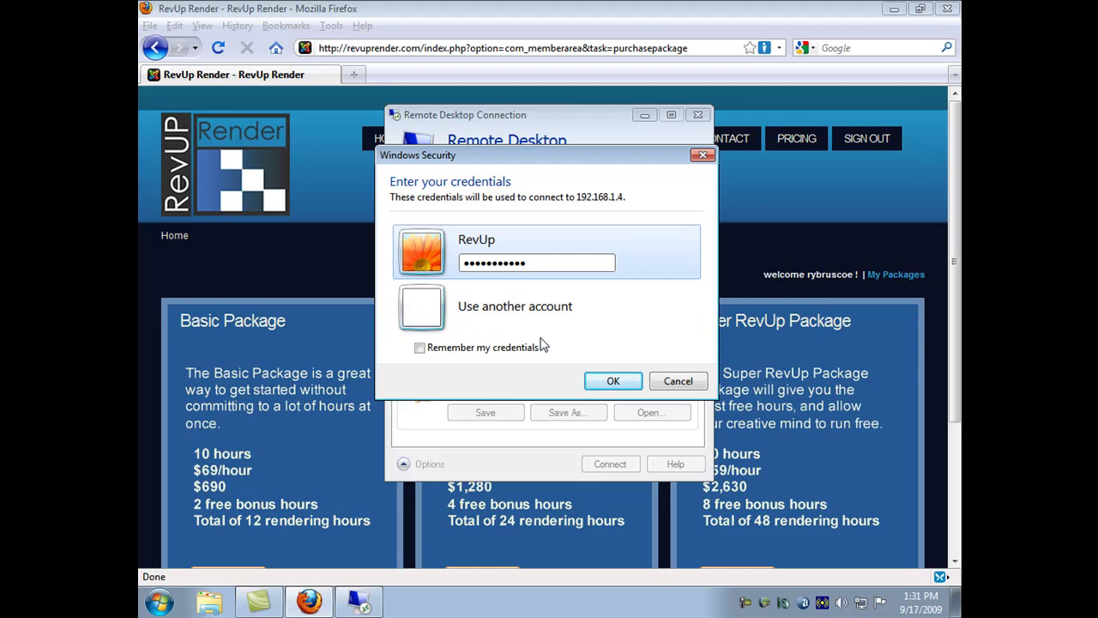
{"action": "left_click", "coordinate": [614, 381]}
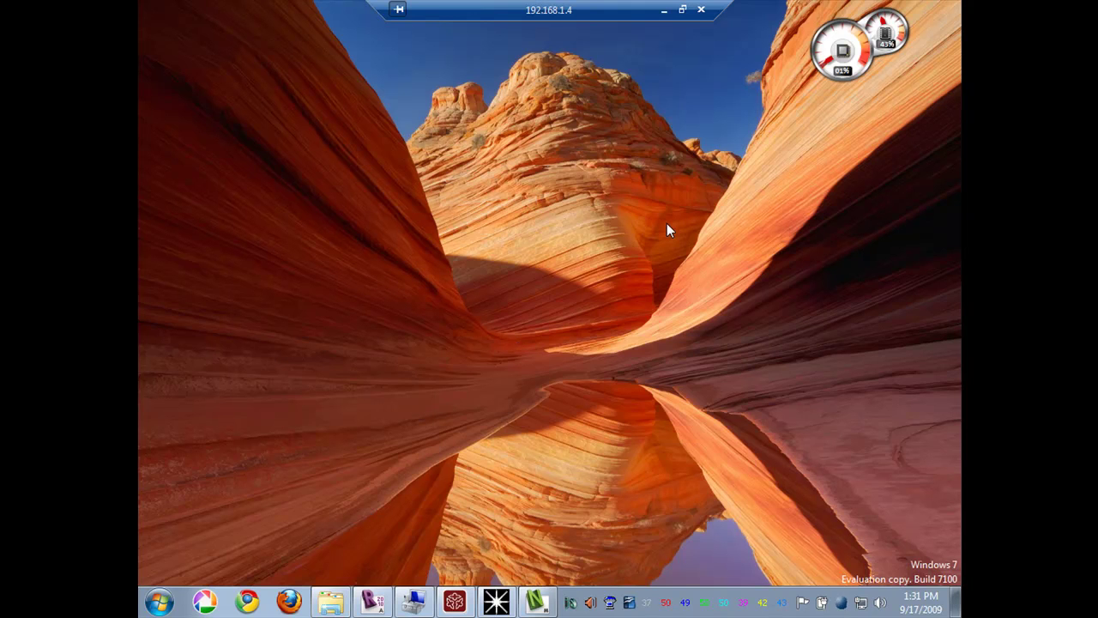
{"action": "left_click", "coordinate": [666, 15]}
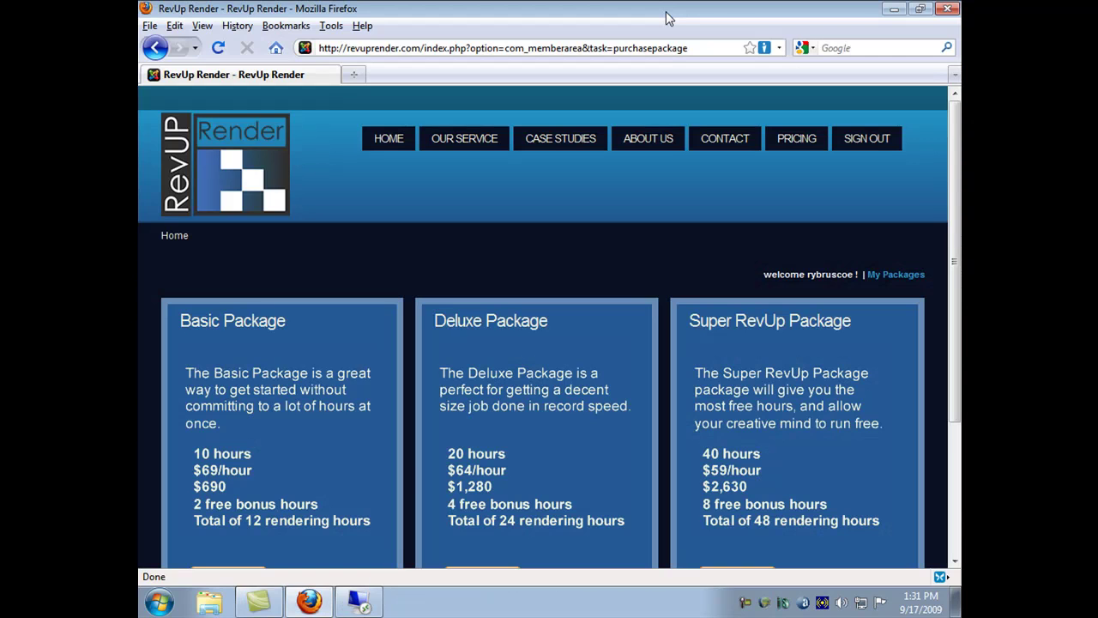
{"action": "left_click", "coordinate": [894, 9]}
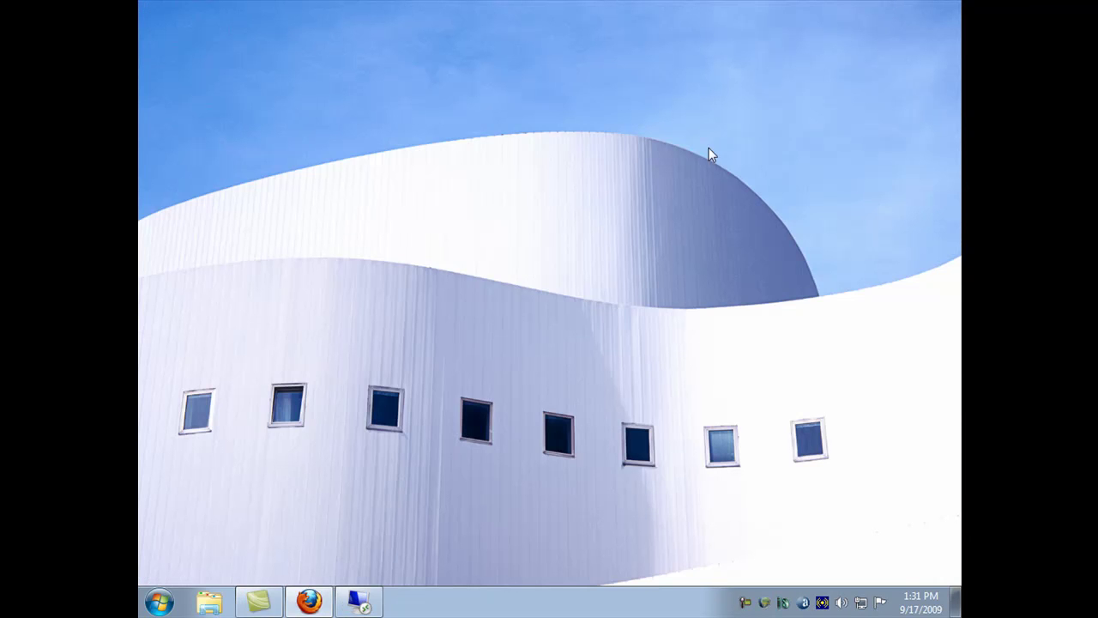
{"action": "left_click", "coordinate": [359, 601]}
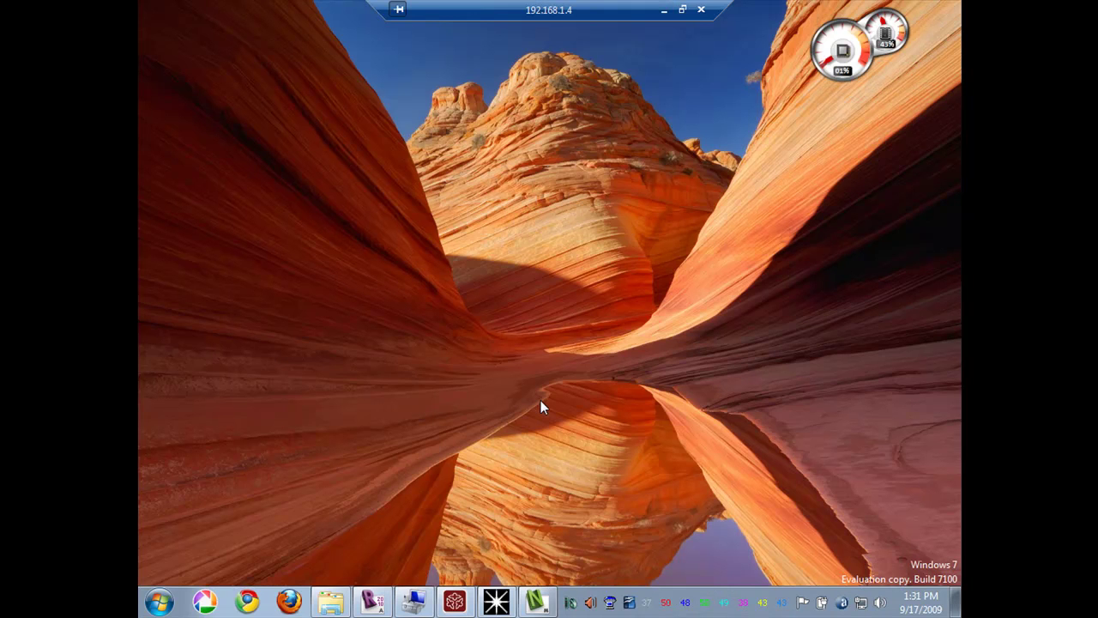
{"action": "left_click", "coordinate": [413, 602]}
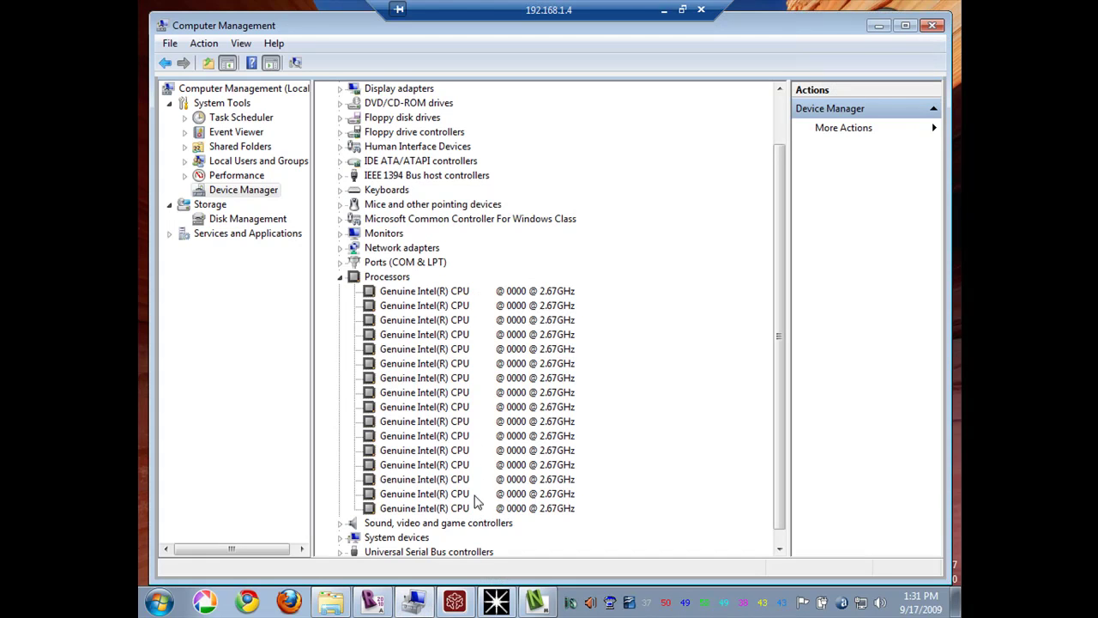
{"action": "left_click", "coordinate": [876, 26]}
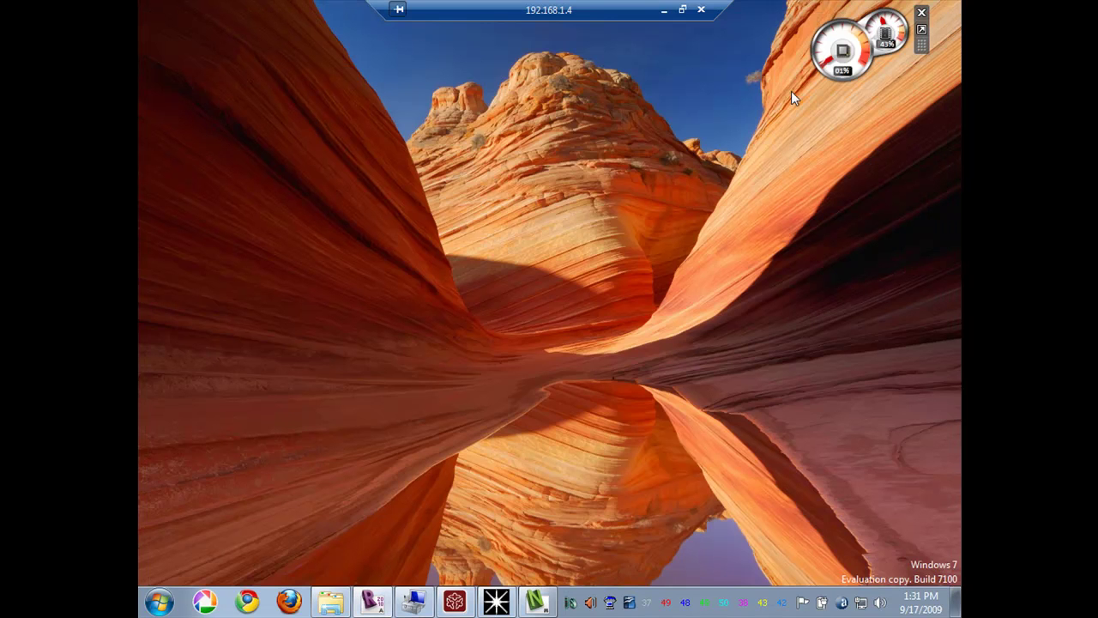
Step: Restore the remote Revit window and select the lake in the perspective 3D view
{"action": "left_click", "coordinate": [377, 599]}
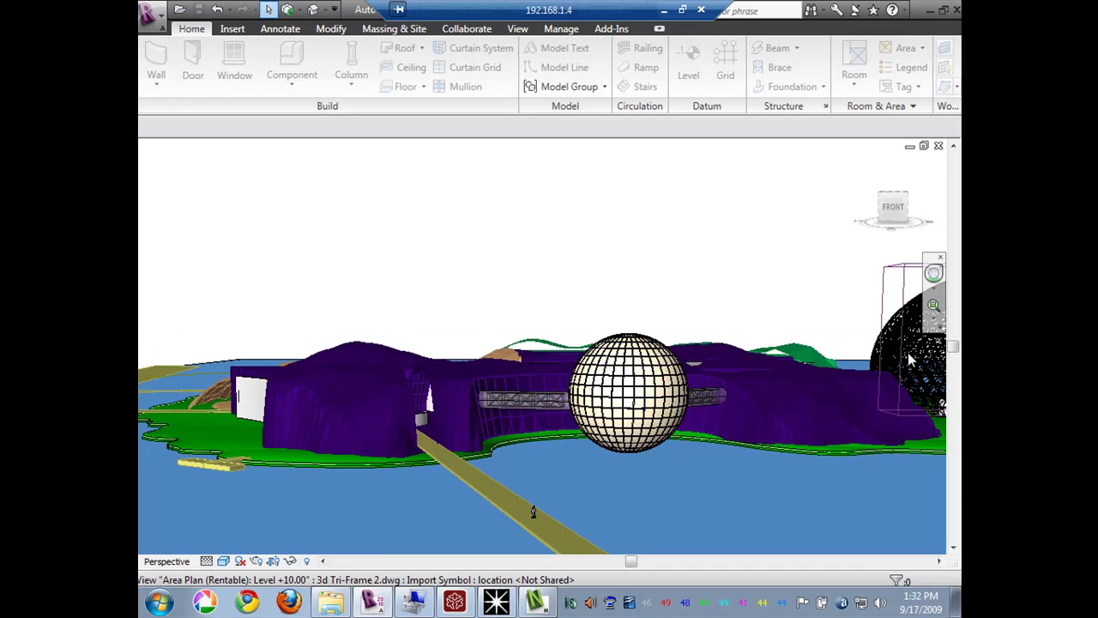
{"action": "left_click", "coordinate": [881, 360]}
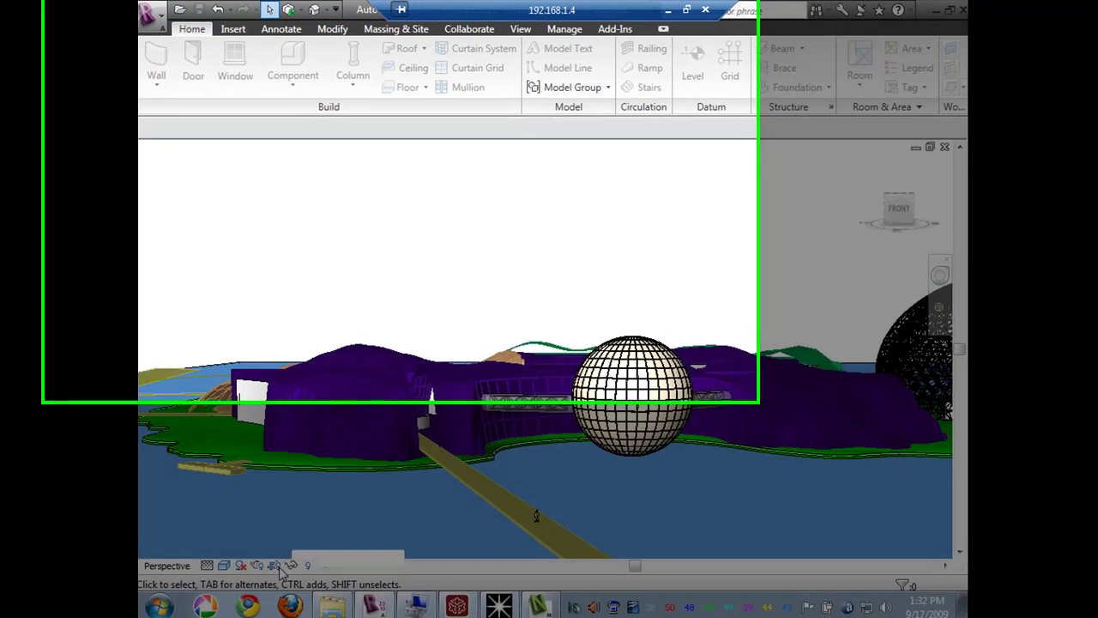
Step: Render the perspective view at High quality with Sun only lighting and a Few Clouds sky
{"action": "left_click", "coordinate": [275, 566]}
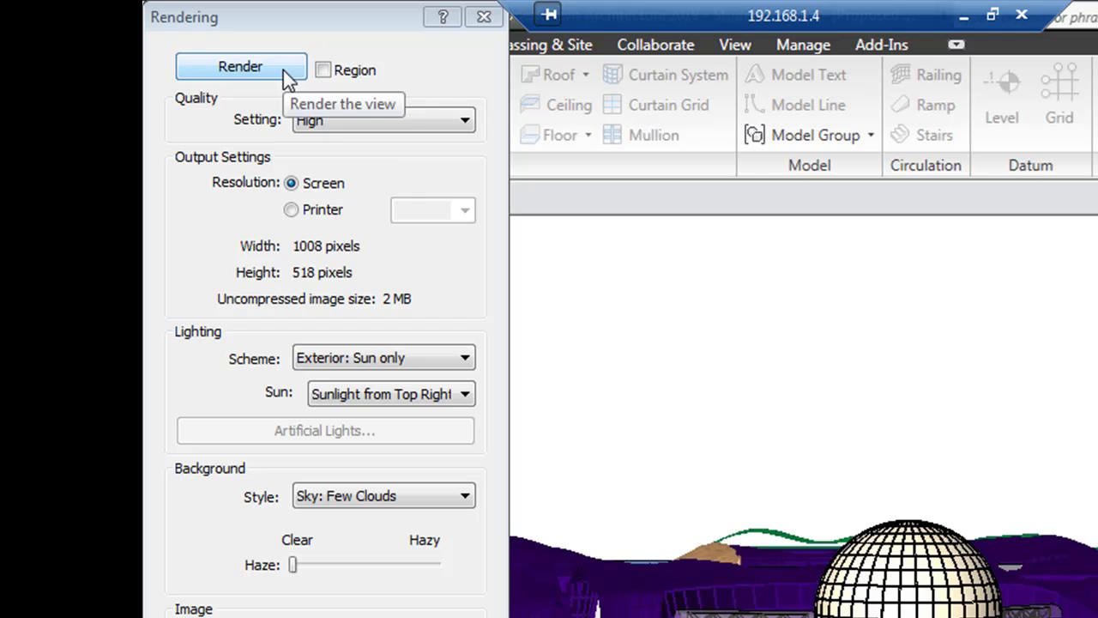
{"action": "left_click", "coordinate": [243, 73]}
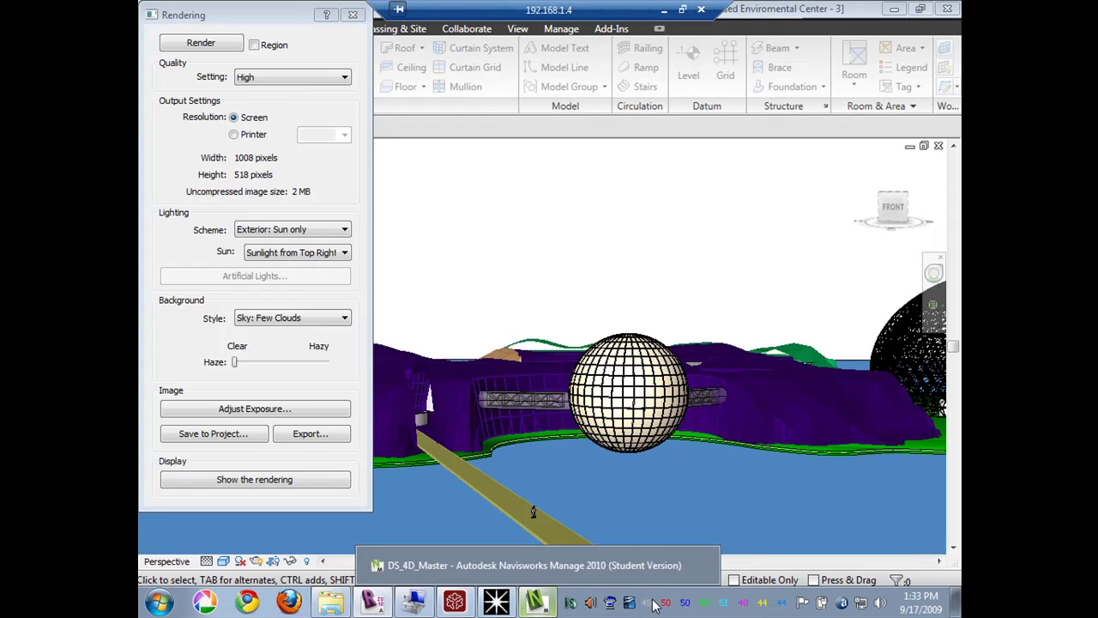
{"action": "left_click", "coordinate": [668, 605]}
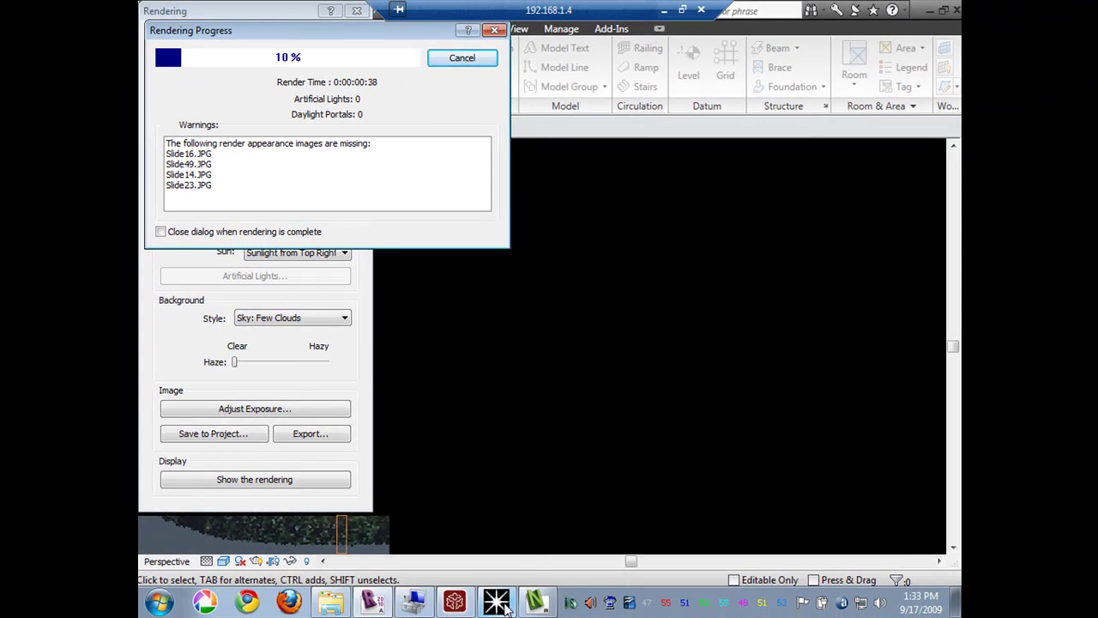
Step: Orbit the DS_4D_Master tower model in Navisworks, briefly checking Revit's render progress
{"action": "left_click", "coordinate": [957, 601]}
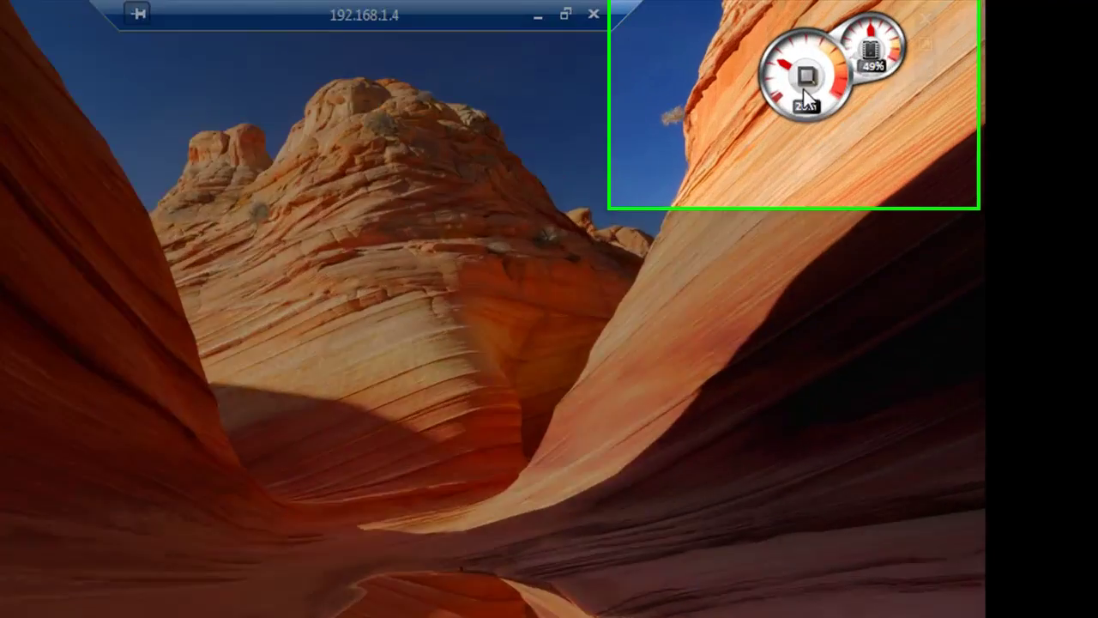
{"action": "mouse_move", "coordinate": [859, 35]}
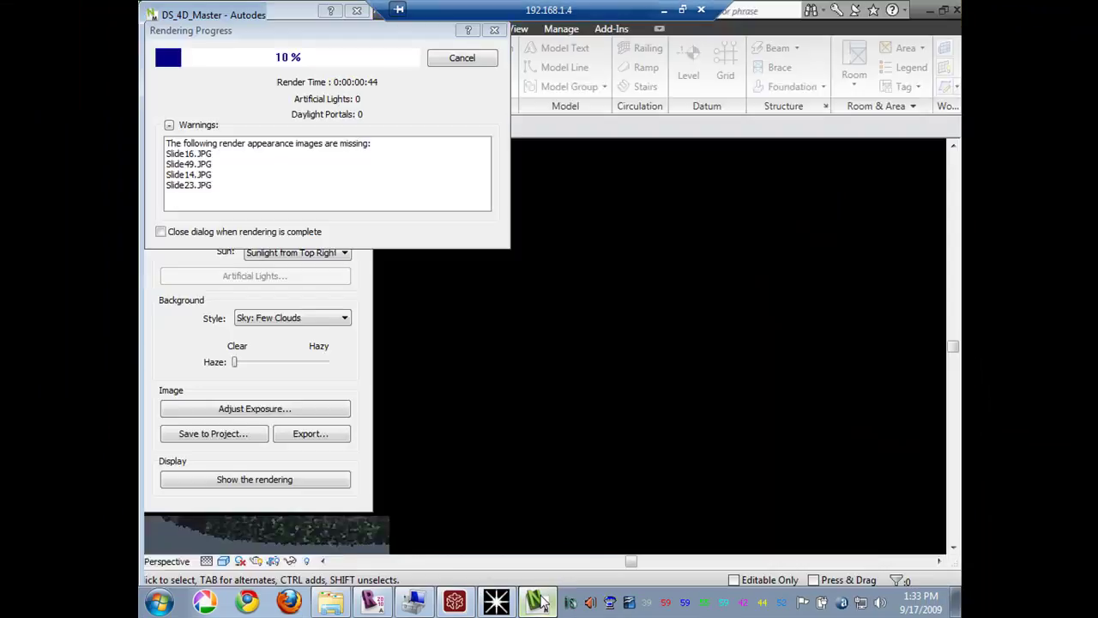
{"action": "left_click", "coordinate": [537, 601]}
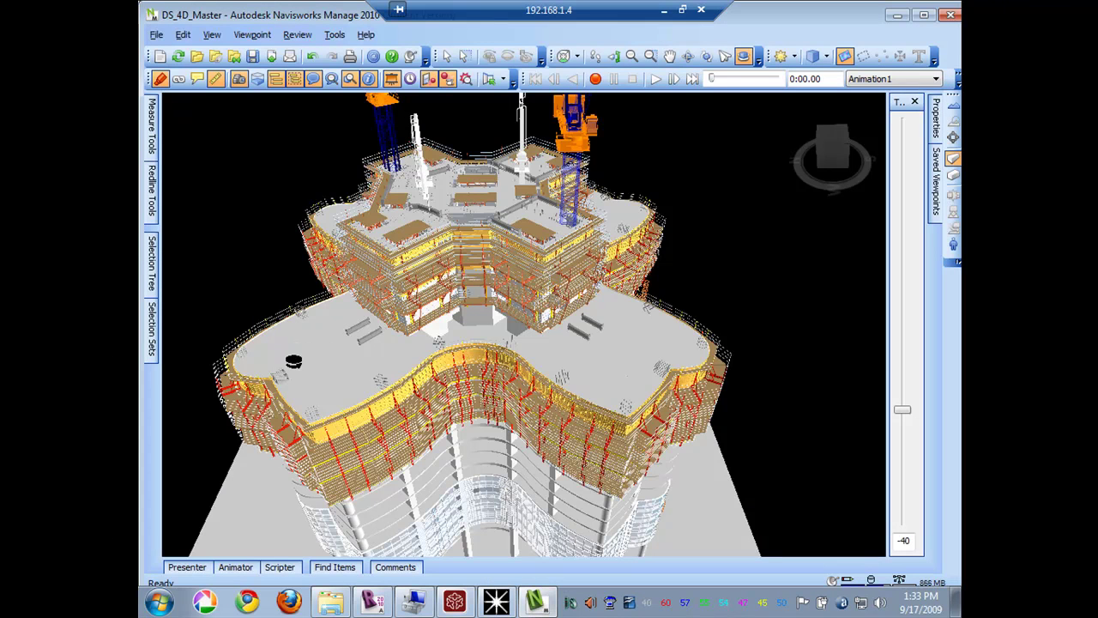
{"action": "left_click_drag", "start_coordinate": [293, 361], "coordinate": [647, 449]}
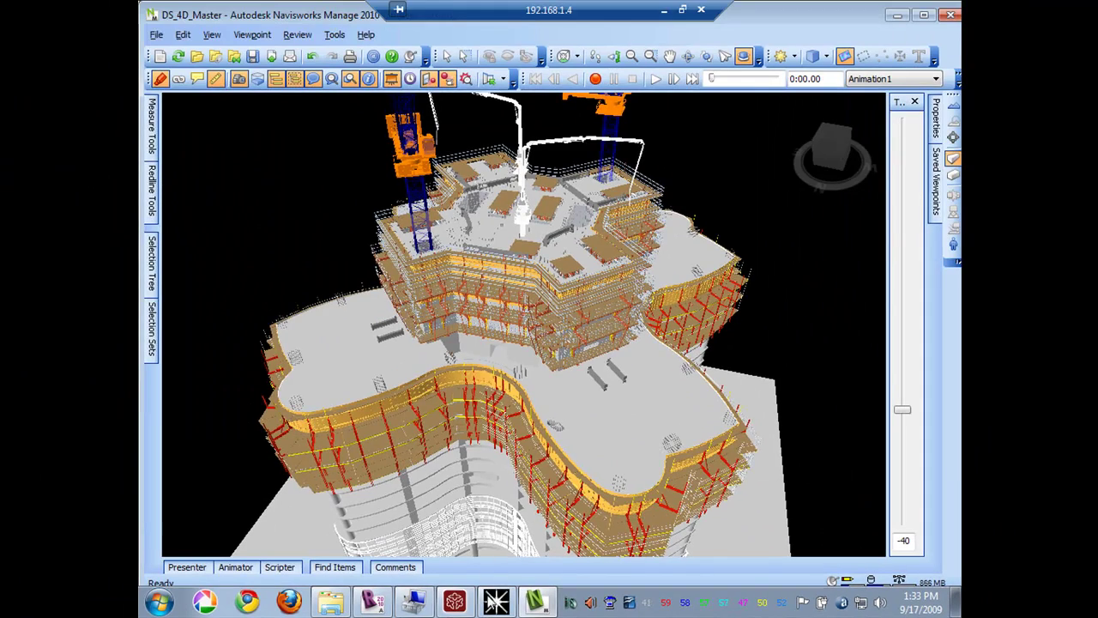
{"action": "left_click", "coordinate": [377, 604]}
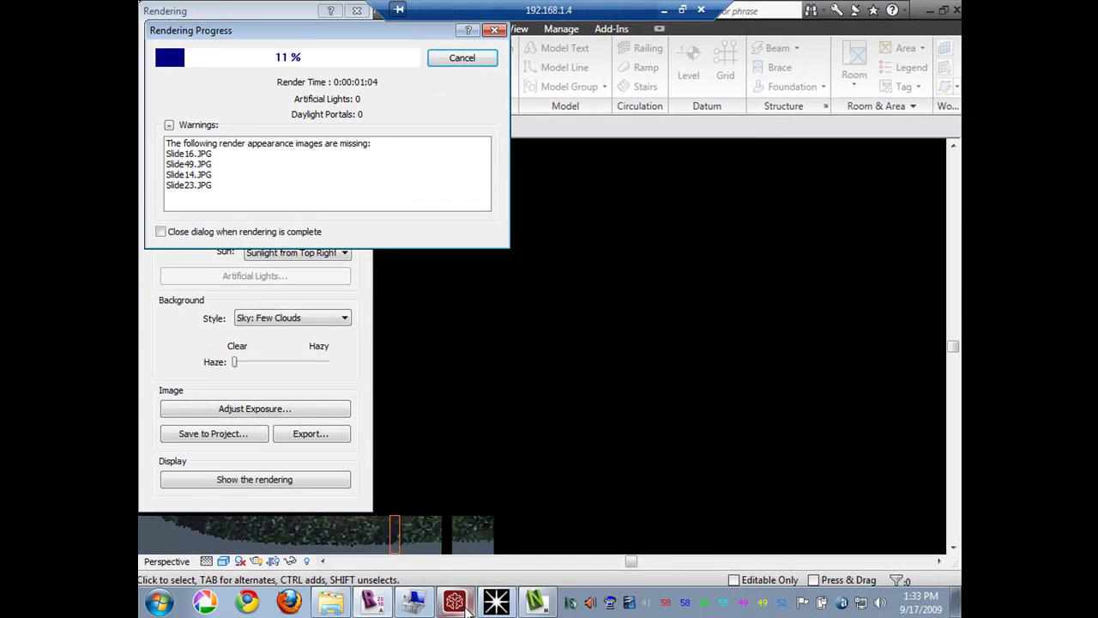
{"action": "left_click", "coordinate": [457, 603]}
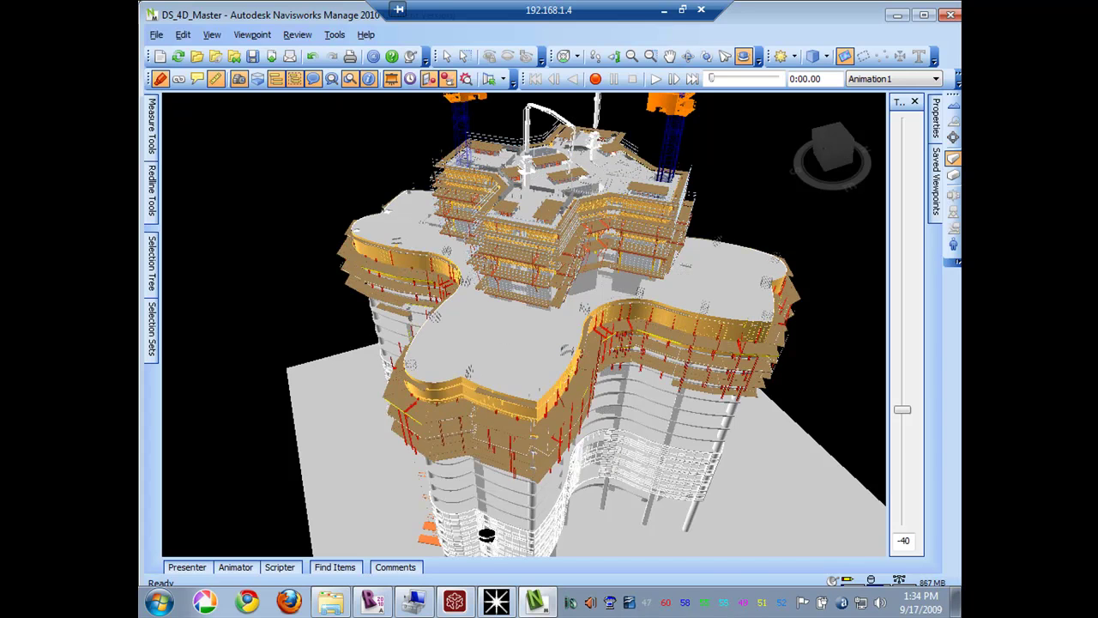
Step: Bring Ecotect Analysis 2010 forward, then the ParaCloud GEM V3.0 window over it
{"action": "left_click", "coordinate": [496, 601]}
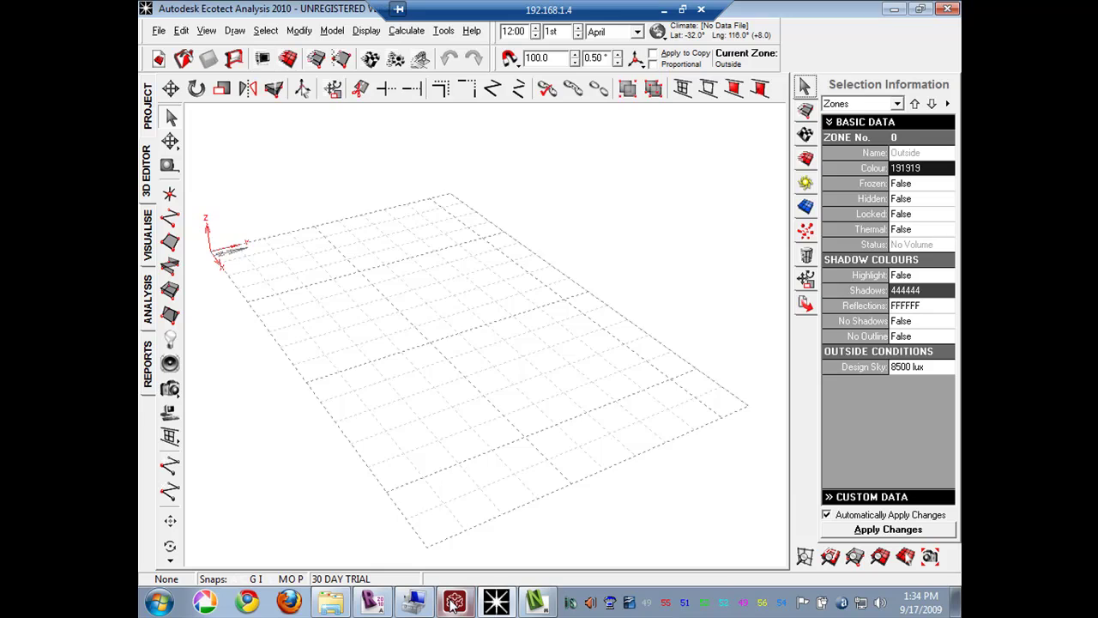
{"action": "left_click", "coordinate": [453, 604]}
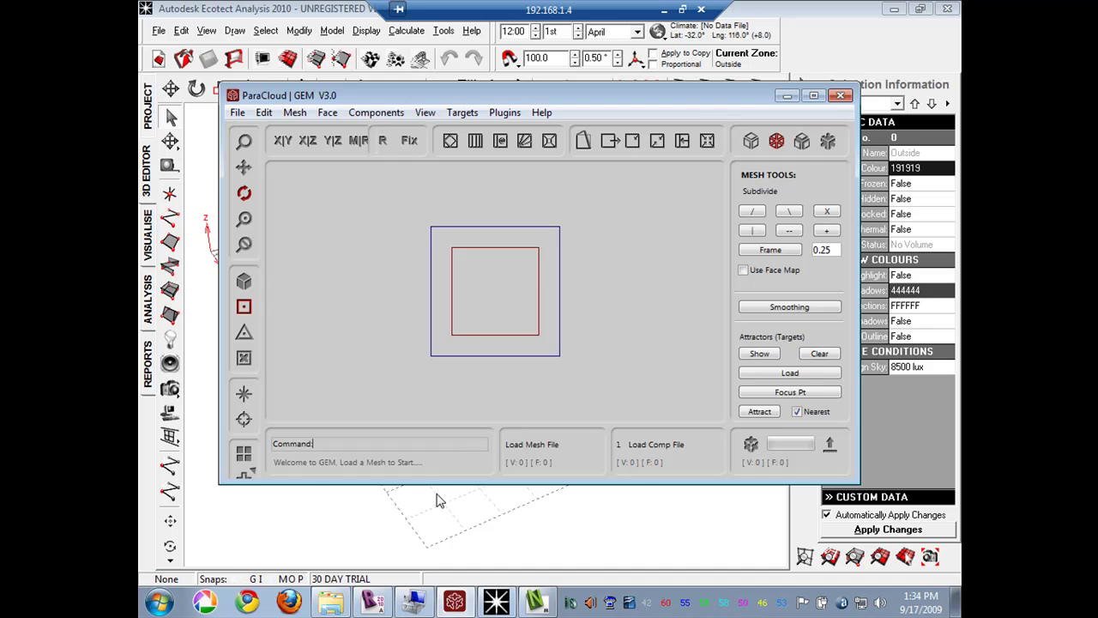
Step: Minimize the remote session to the local desktop, then restore it to find the render at 60%
{"action": "mouse_move", "coordinate": [413, 604]}
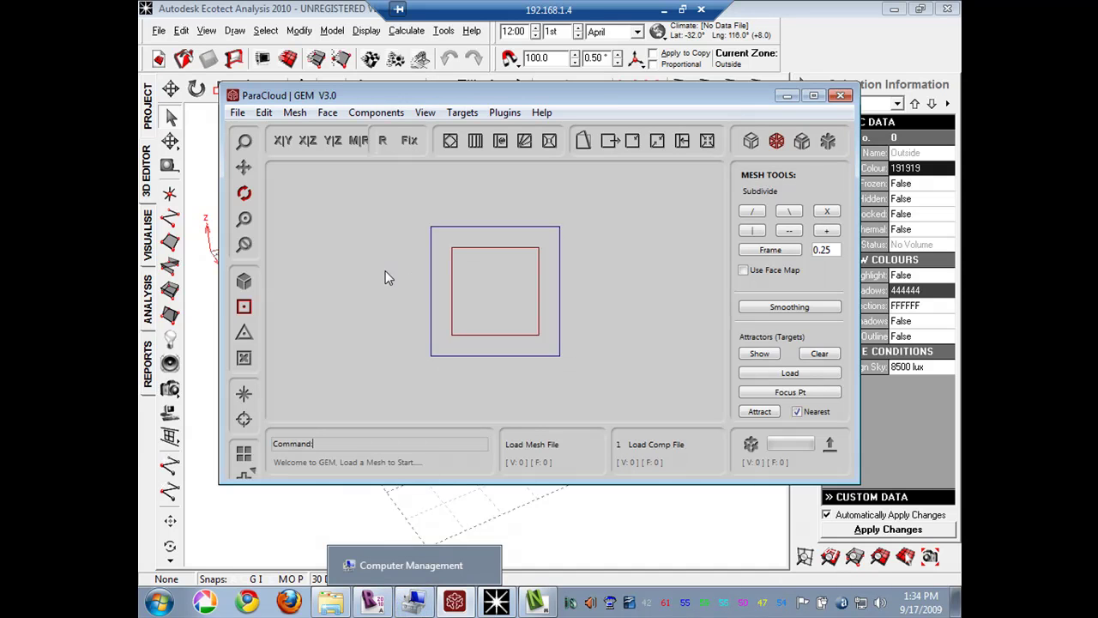
{"action": "left_click", "coordinate": [957, 601]}
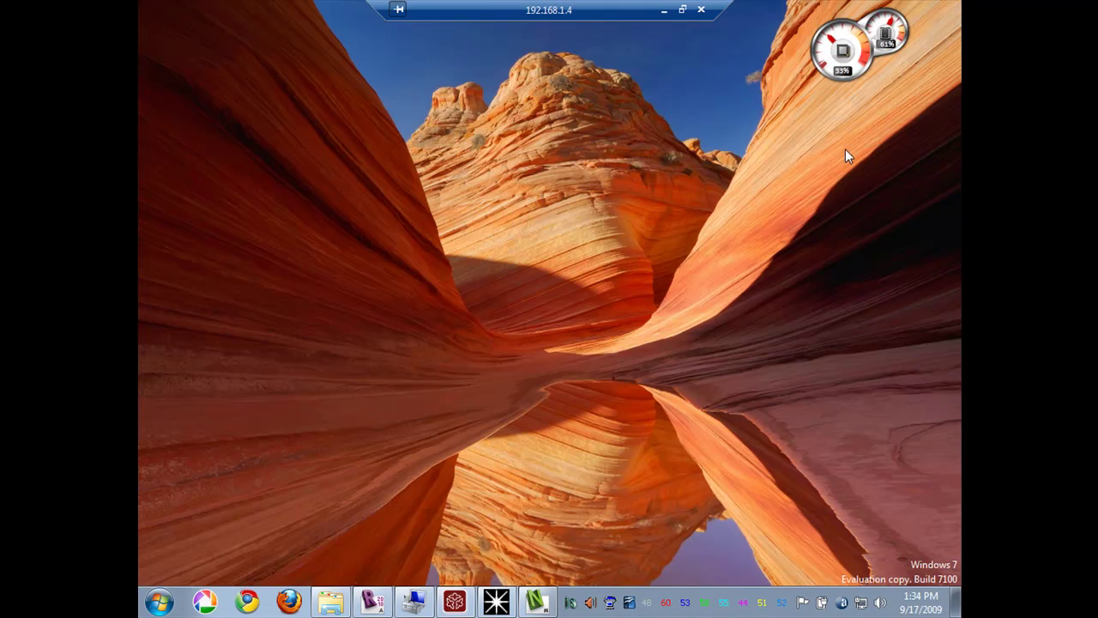
{"action": "mouse_move", "coordinate": [856, 39]}
{"action": "left_click", "coordinate": [661, 12]}
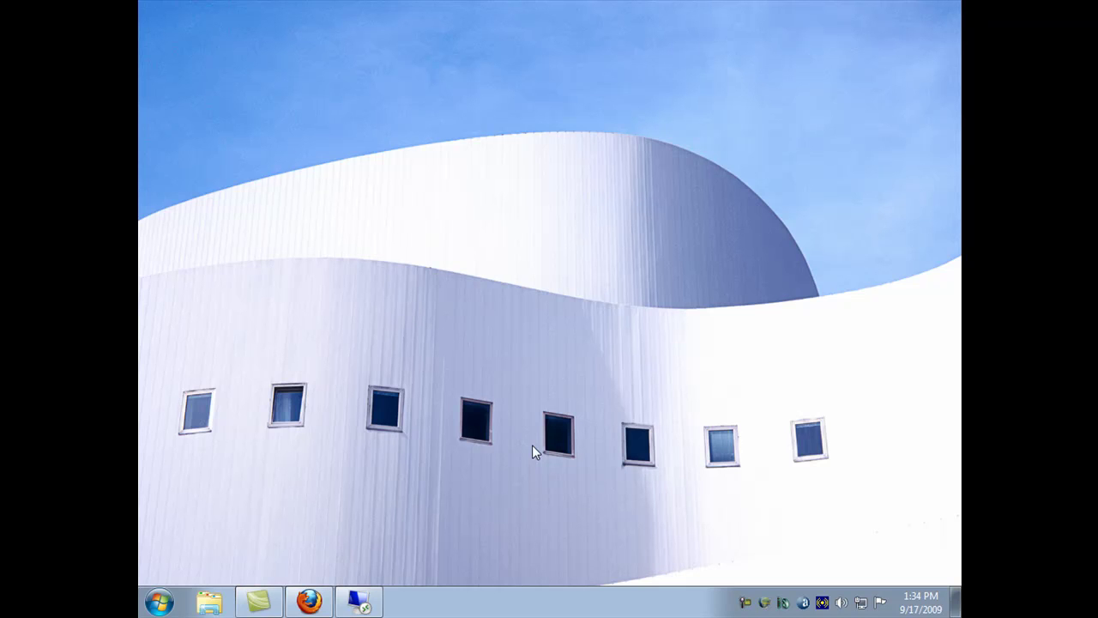
{"action": "left_click", "coordinate": [358, 601]}
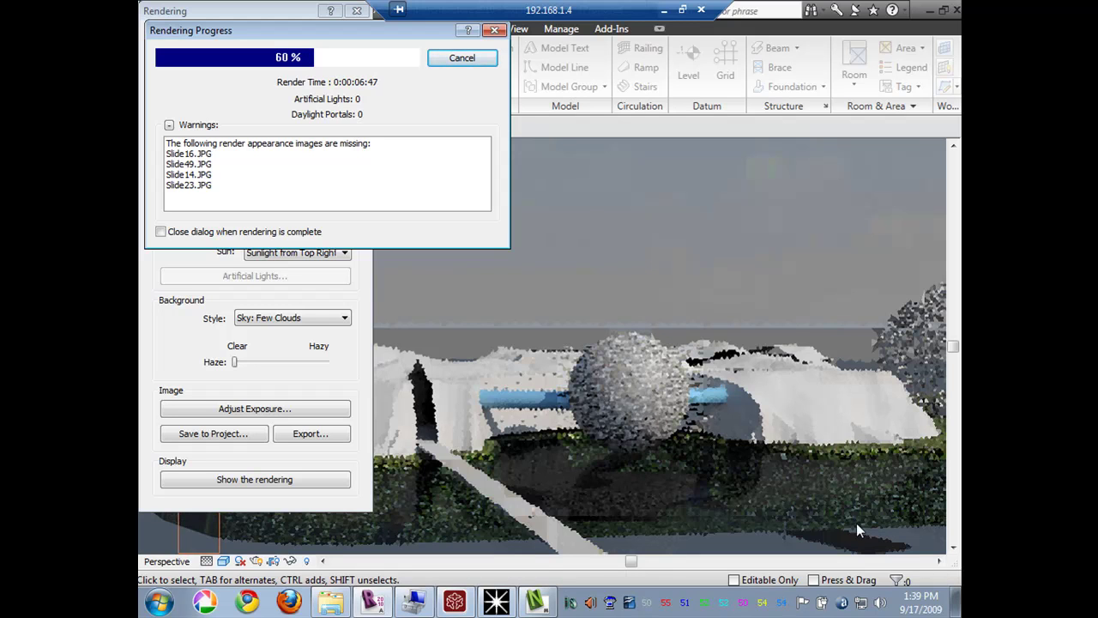
Step: Open the remote Computer window listing five drives, including RevUp Render (G:)
{"action": "left_click", "coordinate": [348, 611]}
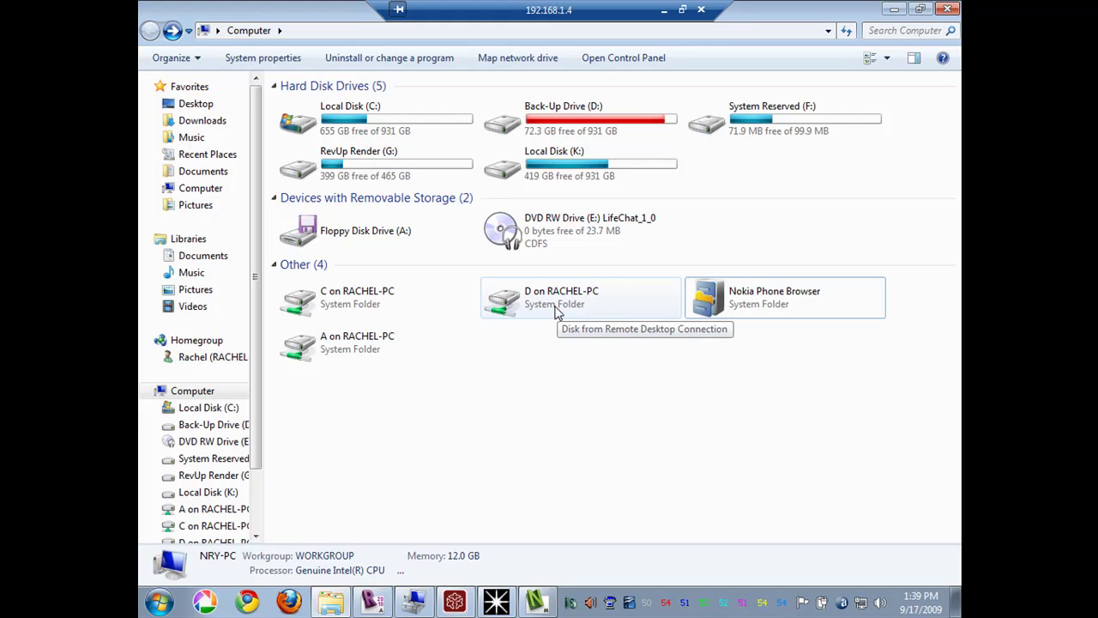
Step: Browse the shared C on RACHEL-PC drive and inspect the Windows folder's actions without choosing one
{"action": "double_click", "coordinate": [384, 300]}
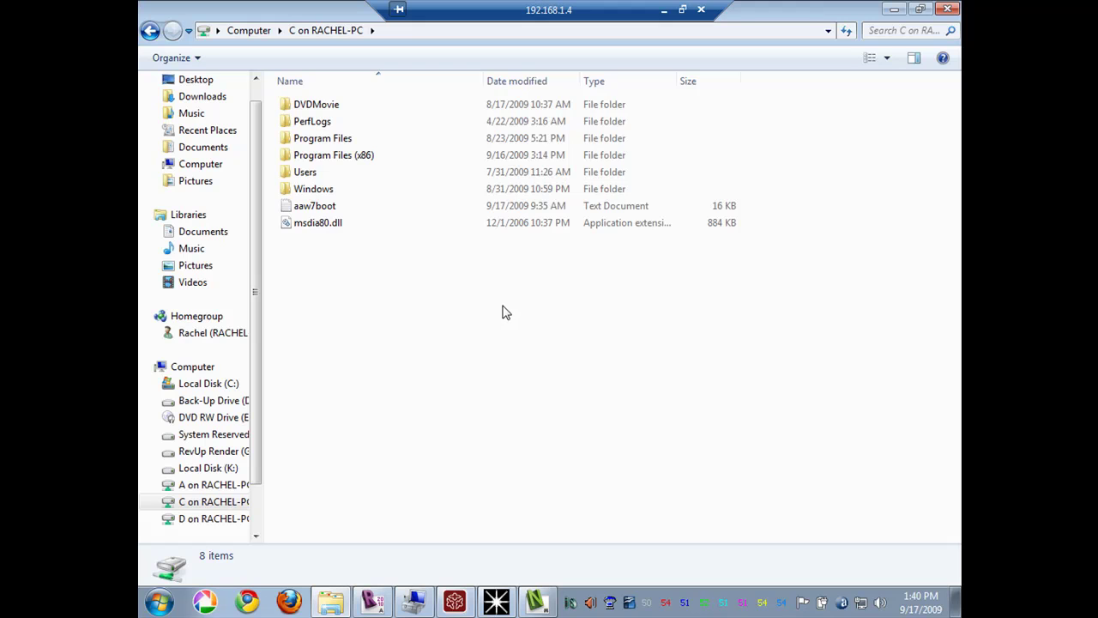
{"action": "left_click", "coordinate": [311, 188]}
{"action": "right_click", "coordinate": [312, 189]}
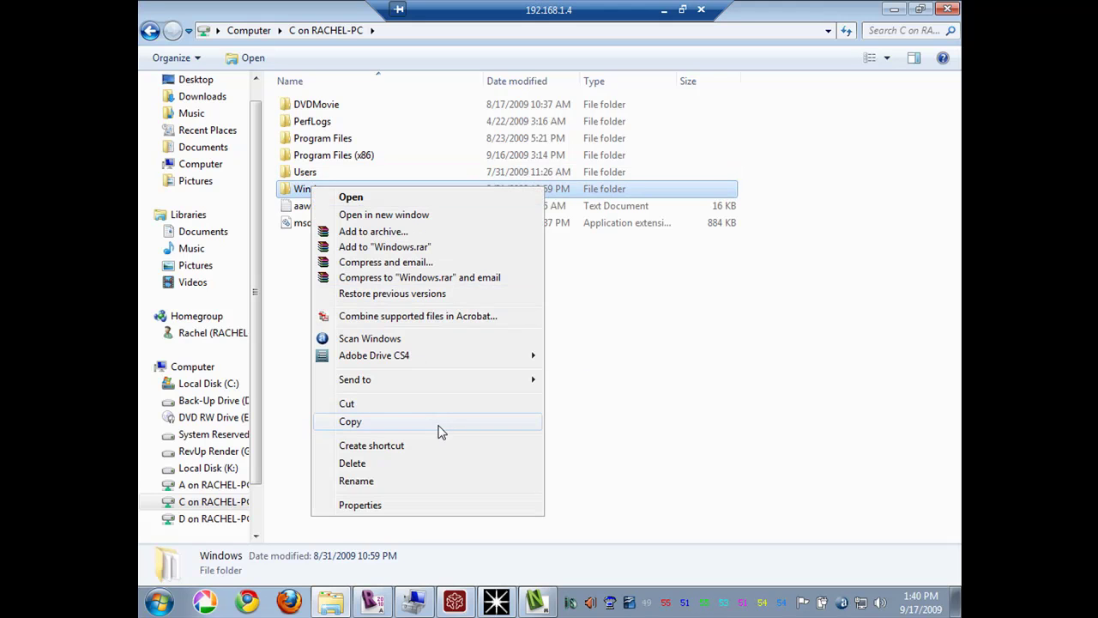
{"action": "left_click", "coordinate": [612, 421]}
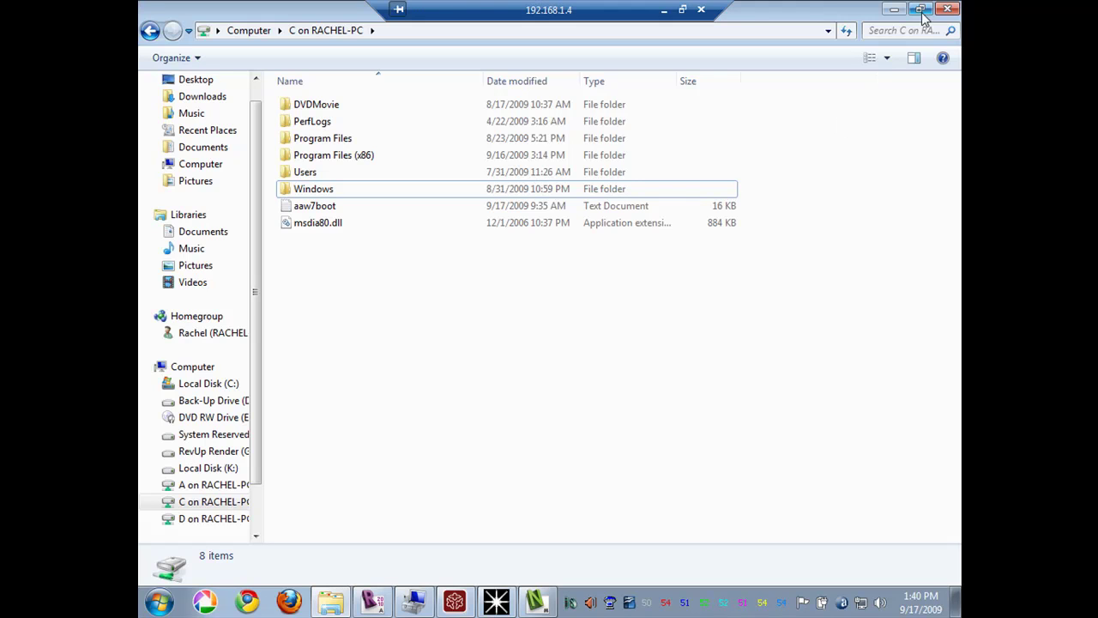
Step: Close Explorer and let the High-quality render finish at 100% in 9:25
{"action": "left_click", "coordinate": [947, 10]}
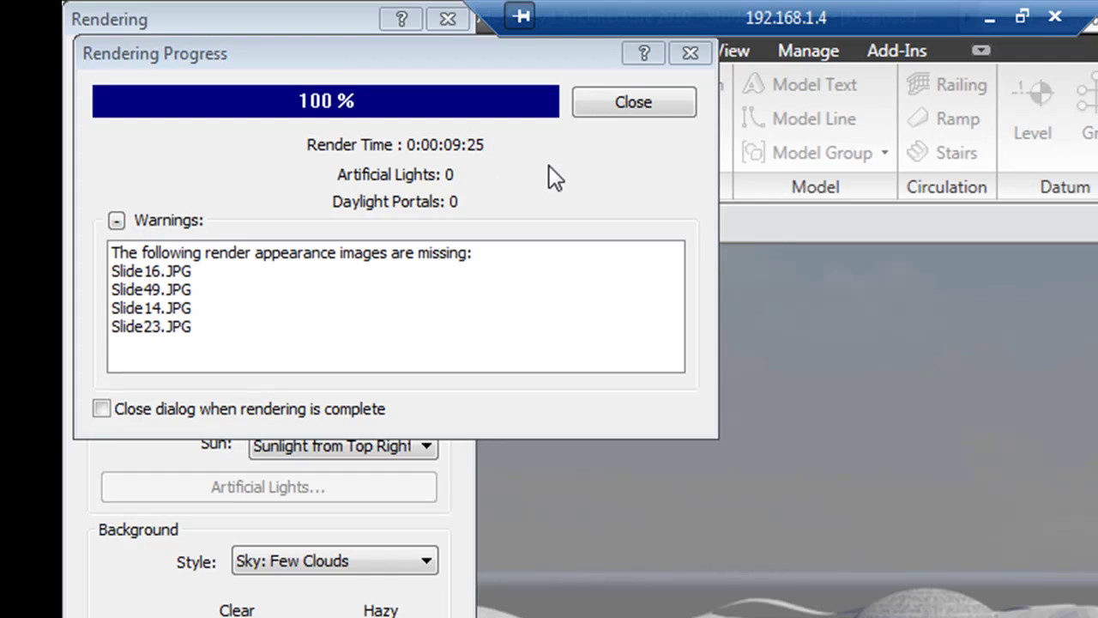
Step: Close the Rendering Progress report to display the finished environmental centre rendering
{"action": "left_click", "coordinate": [657, 105]}
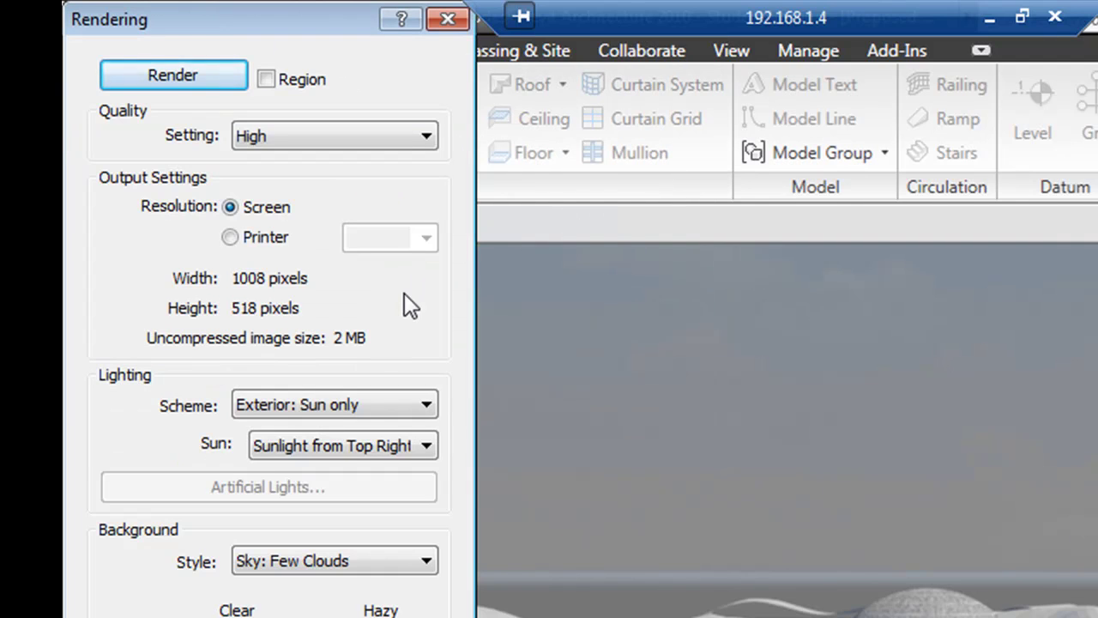